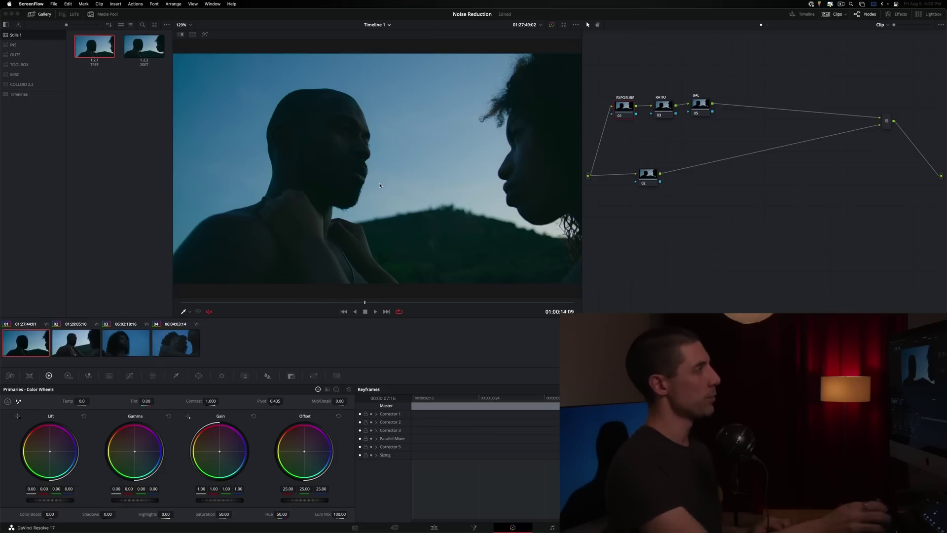
- Brighten the Offset and raise the Ratio node's contrast from 1.000 to 1.170 at pivot 0.435
{"action": "left_click_drag", "start_coordinate": [623, 107], "coordinate": [623, 106]}
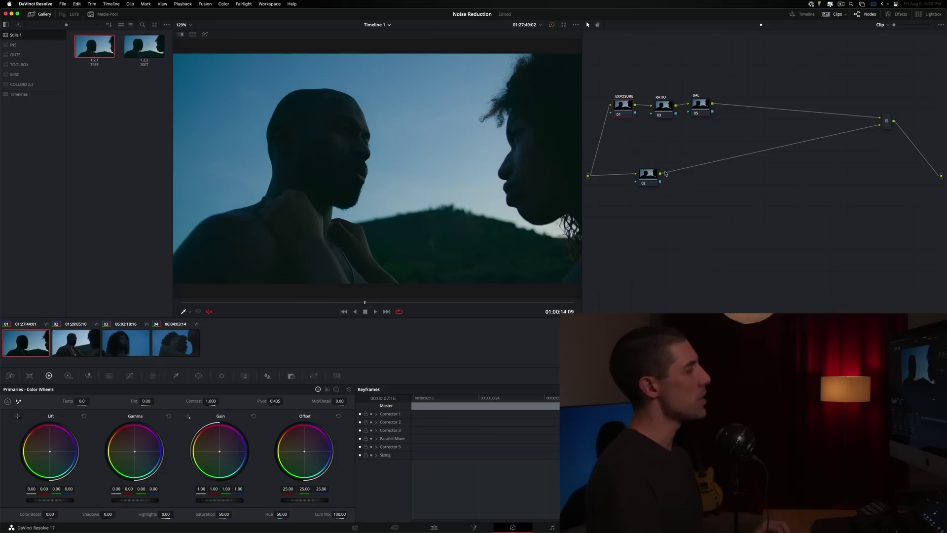
{"action": "left_click_drag", "start_coordinate": [651, 179], "coordinate": [648, 181]}
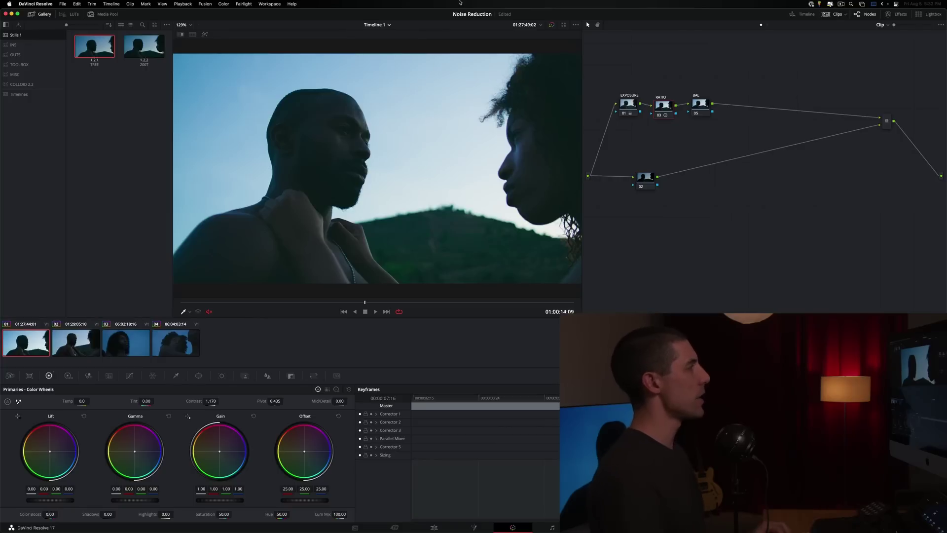
- Select the EXPOSURE node and review playback zoomed to 316% on the man's face, stopping on a close-up
{"action": "left_click_drag", "start_coordinate": [633, 111], "coordinate": [626, 109]}
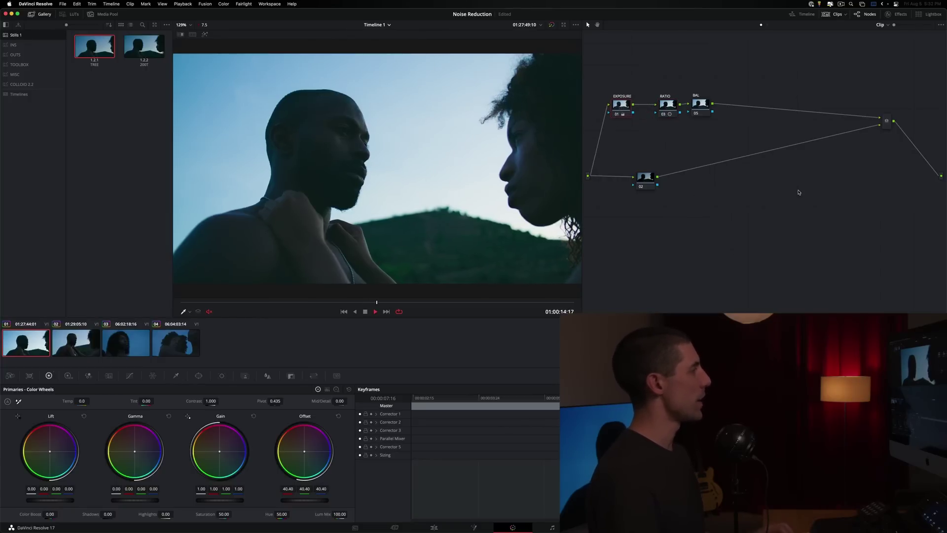
{"action": "key", "text": "space"}
{"action": "scroll", "coordinate": [319, 178], "scroll_direction": "up", "scroll_amount": 5}
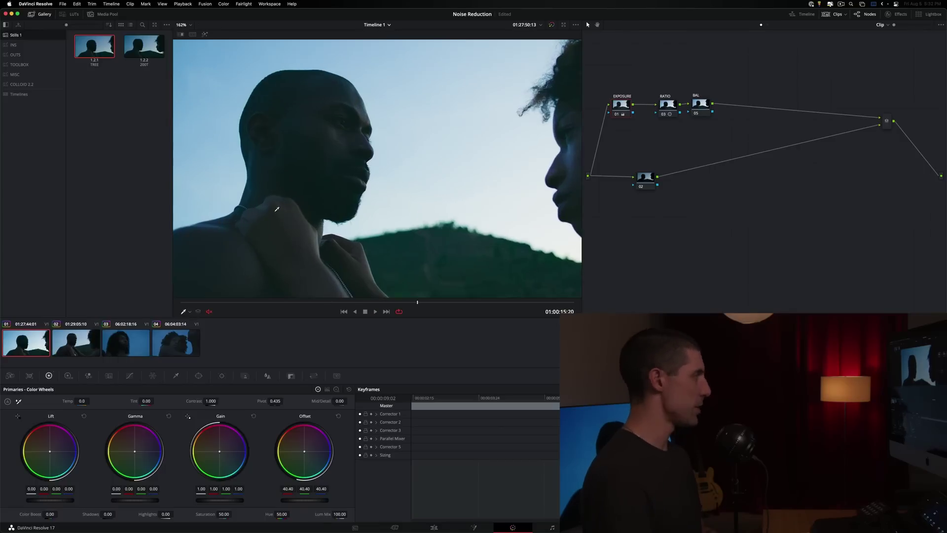
{"action": "key", "text": "space"}
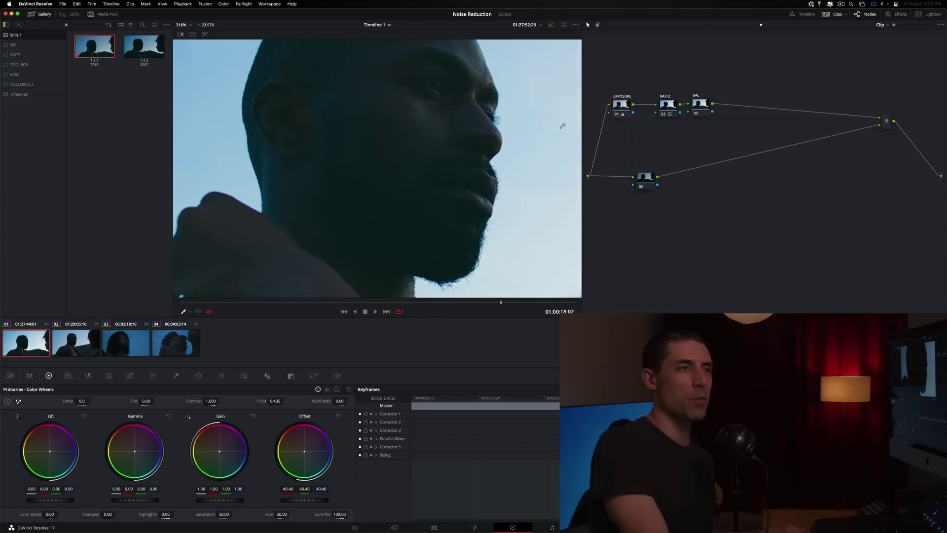
{"action": "key", "text": "space"}
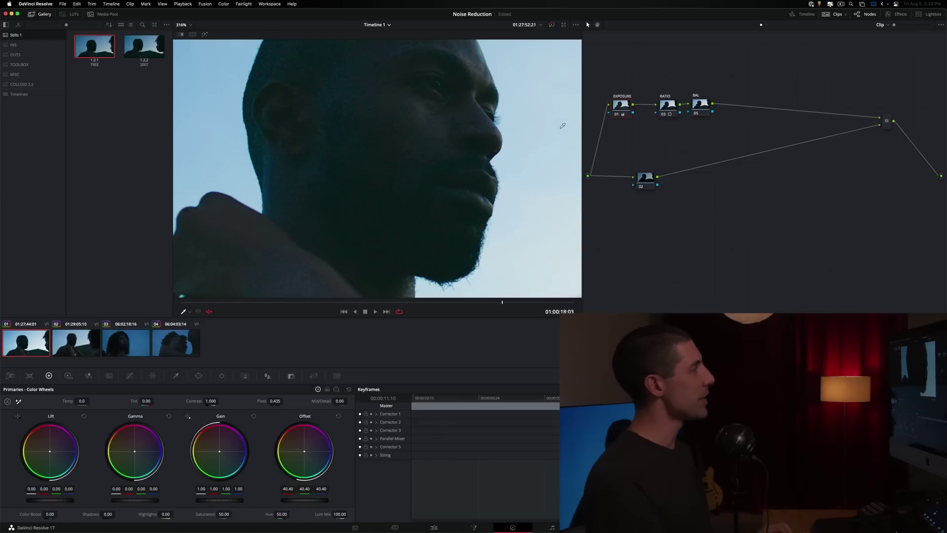
{"action": "key", "text": "space"}
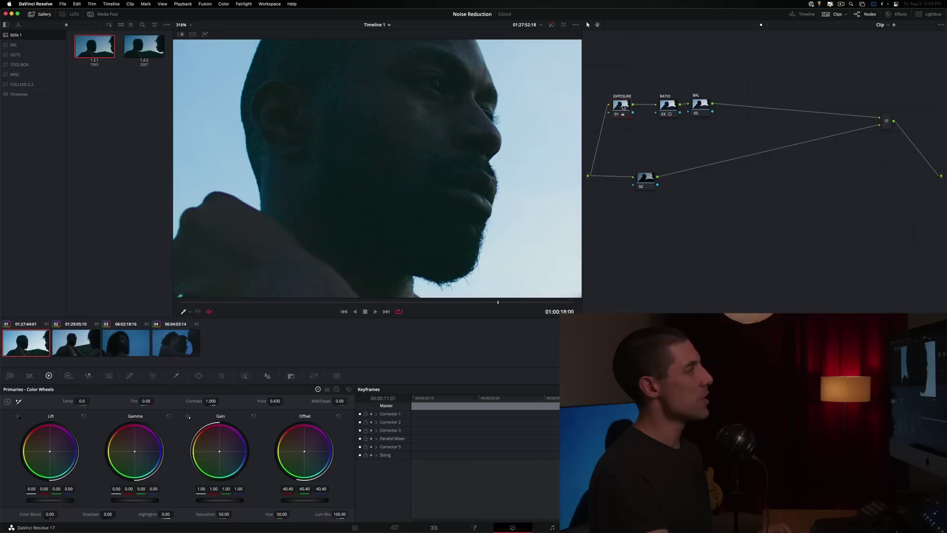
- Compare the grade with the original shot using Opt+D, then raise the EXPOSURE Offset from 36.27 to 42.08
{"action": "left_click_drag", "start_coordinate": [623, 107], "coordinate": [630, 109]}
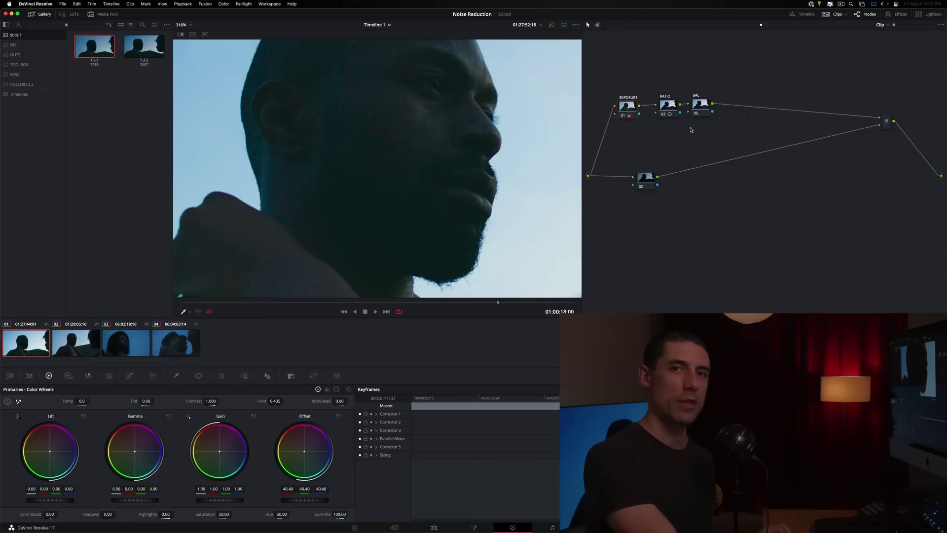
{"action": "key", "text": "alt+d"}
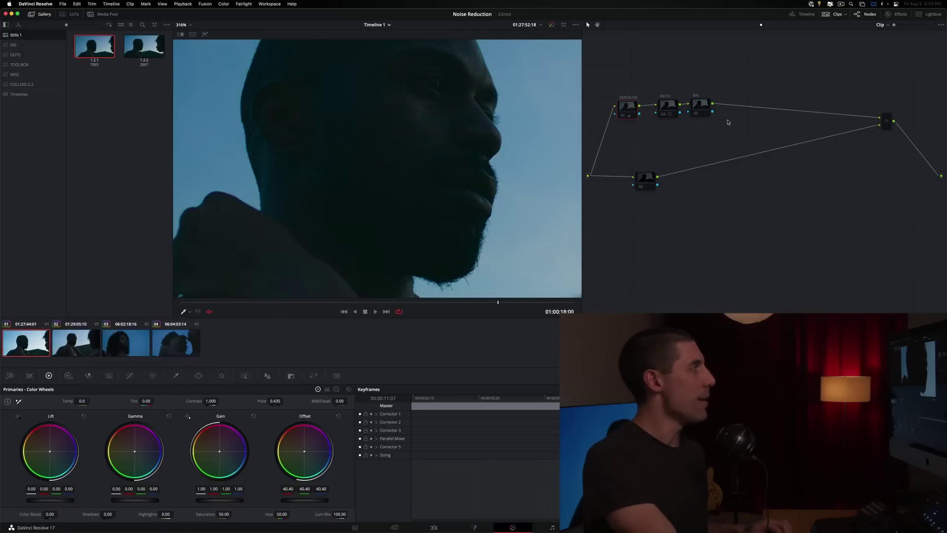
{"action": "key", "text": "alt+d"}
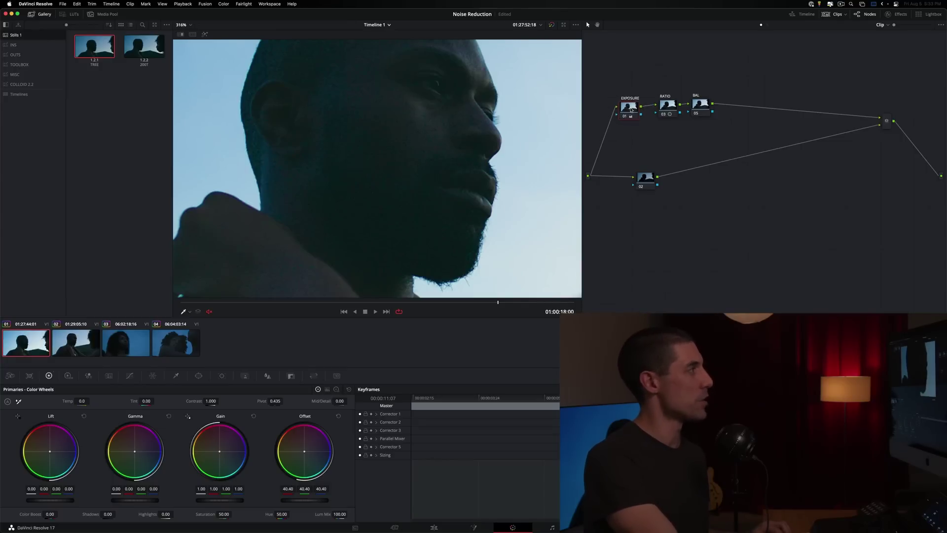
{"action": "left_click_drag", "start_coordinate": [629, 109], "coordinate": [636, 109]}
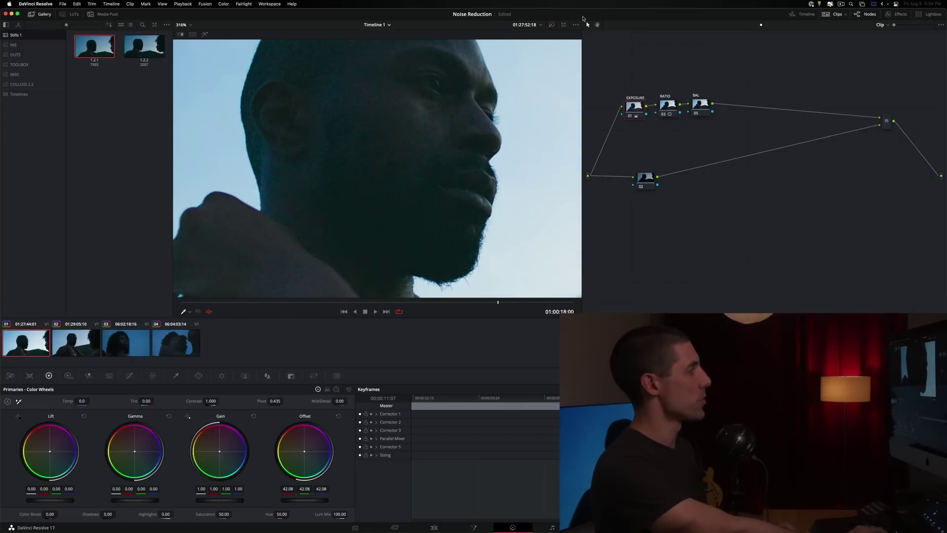
- Review playback, line the EXPOSURE node up with nodes 03 and 05, and select node 02
{"action": "key", "text": "space"}
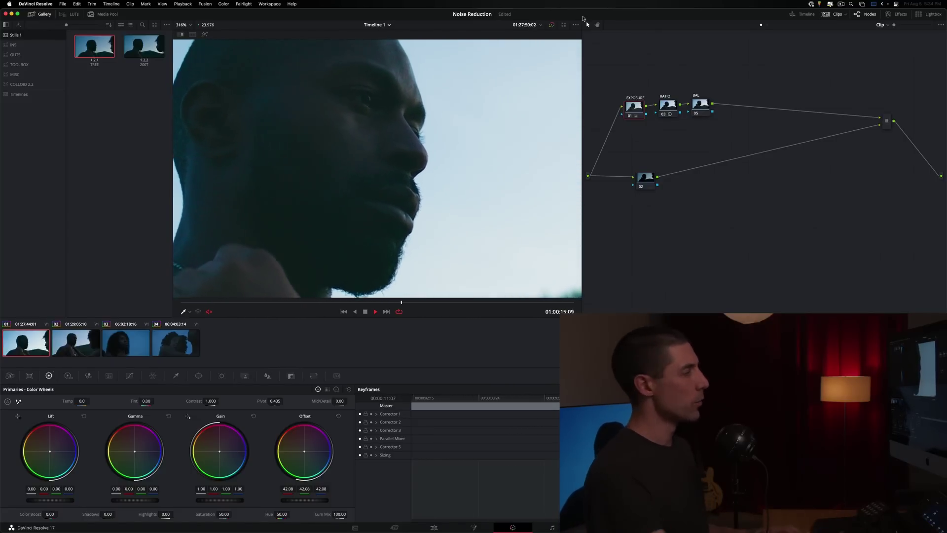
{"action": "key", "text": "space"}
{"action": "left_click_drag", "start_coordinate": [636, 110], "coordinate": [635, 111]}
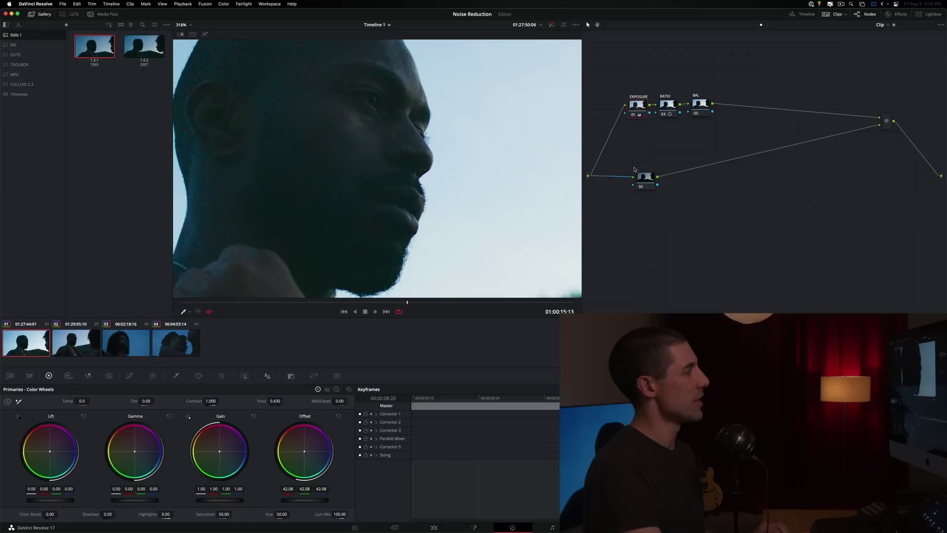
{"action": "left_click_drag", "start_coordinate": [639, 108], "coordinate": [633, 108]}
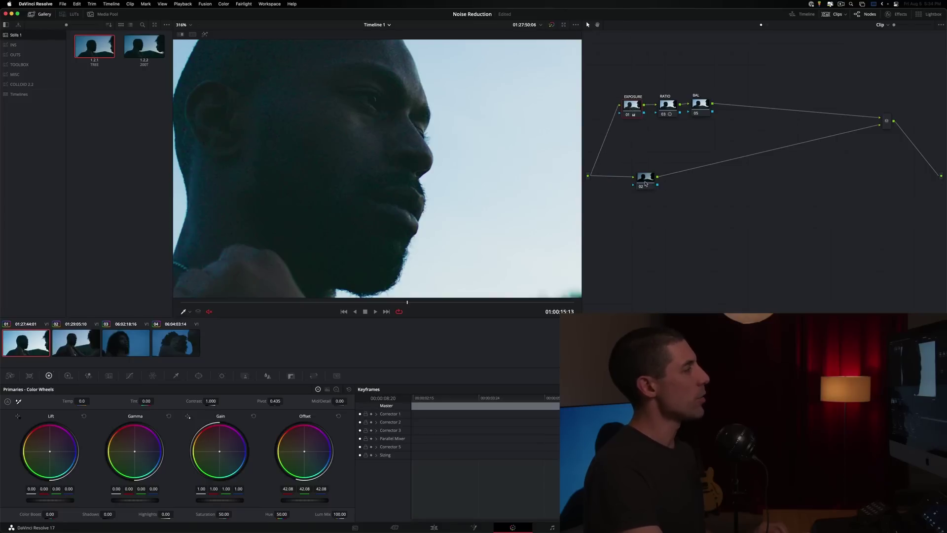
{"action": "left_click_drag", "start_coordinate": [644, 185], "coordinate": [645, 190]}
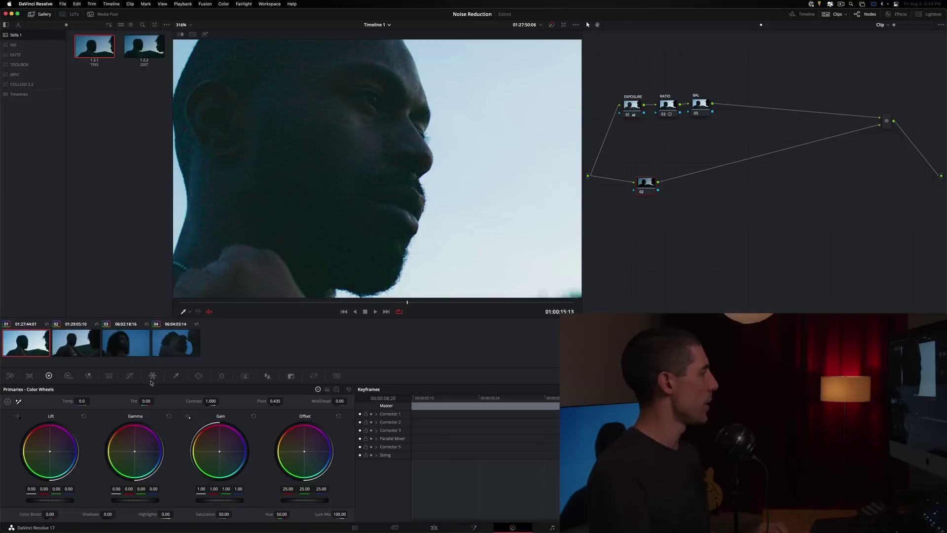
- Show the Motion Effects palette, with Spatial NR thresholds still at 0.0
{"action": "left_click", "coordinate": [109, 377]}
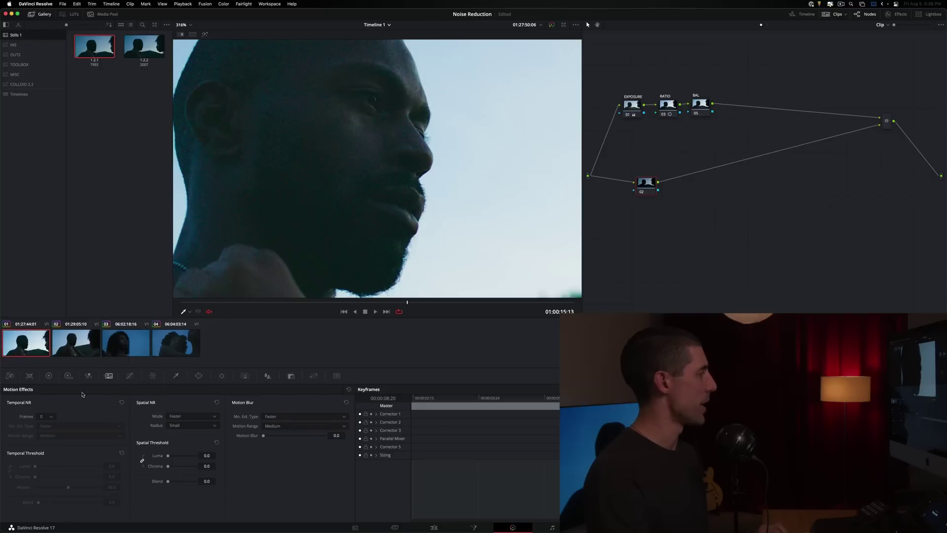
- Set the Spatial NR mode to Better, keeping the radius at Small
{"action": "left_click", "coordinate": [177, 417]}
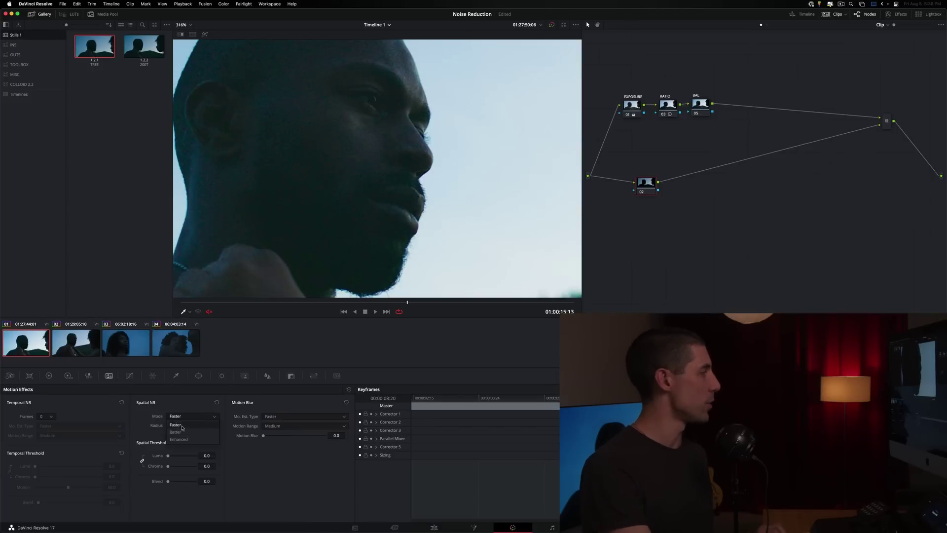
{"action": "left_click", "coordinate": [191, 433]}
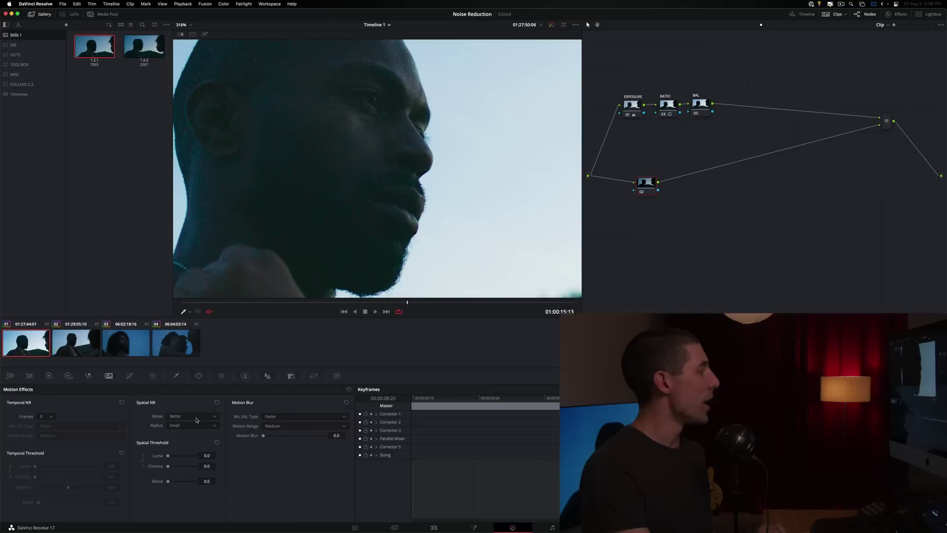
{"action": "left_click", "coordinate": [197, 417]}
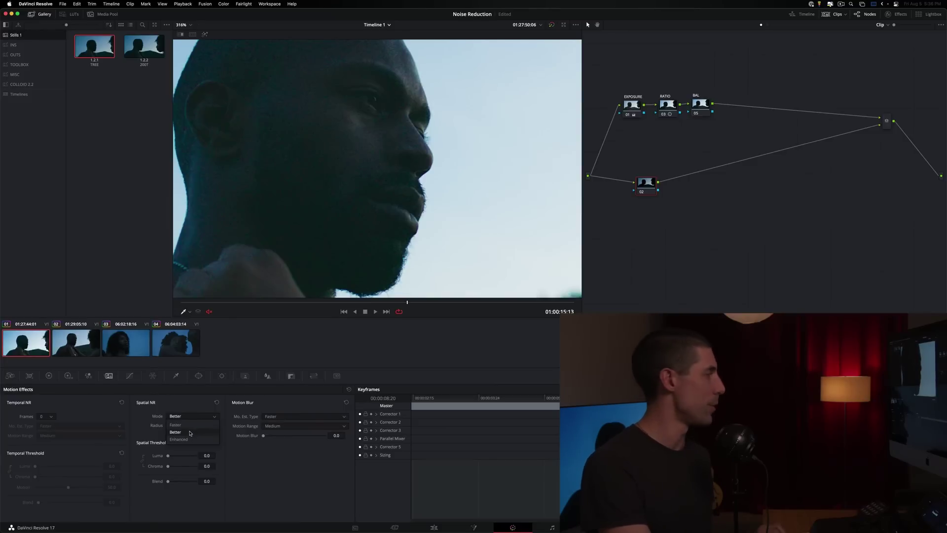
{"action": "left_click", "coordinate": [191, 433]}
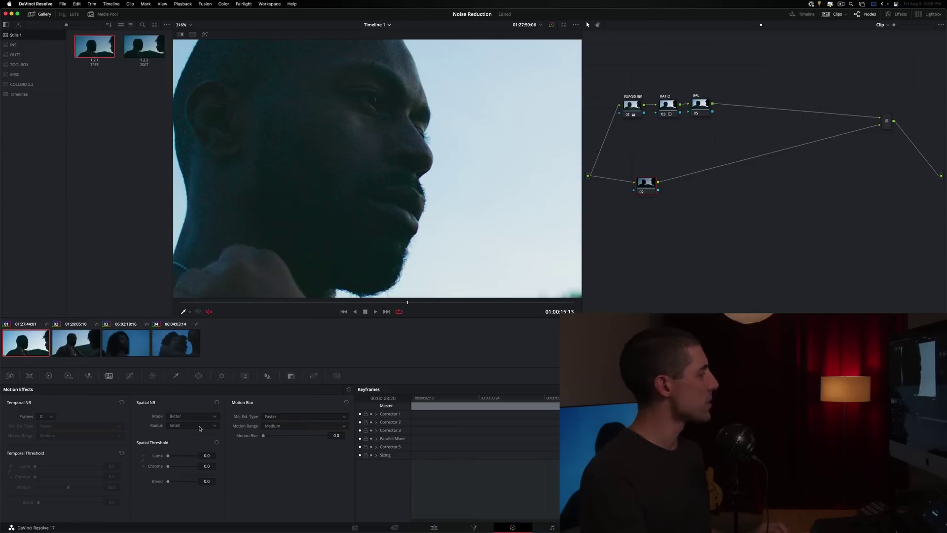
{"action": "left_click", "coordinate": [199, 427]}
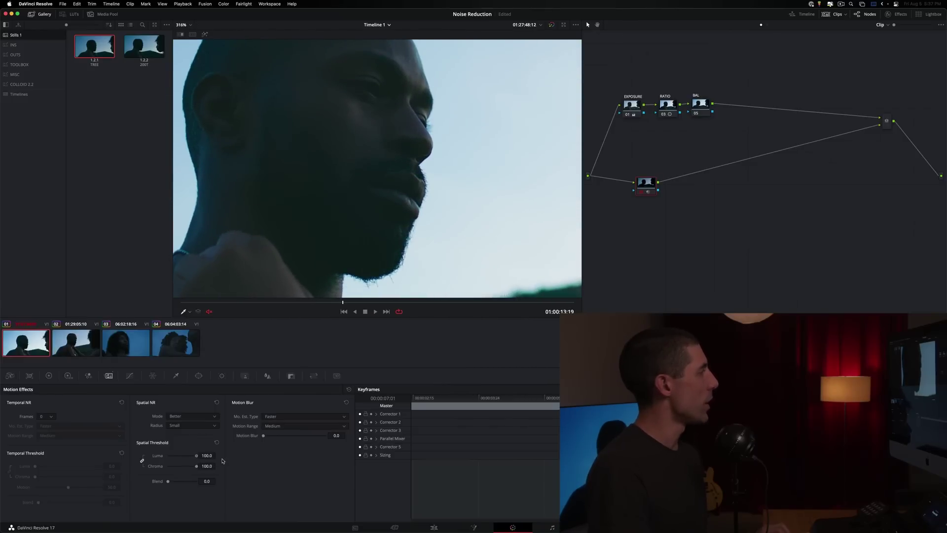
- Review the denoised shadows in playback and lower the Spatial NR Luma and Chroma thresholds to 72.4
{"action": "scroll", "coordinate": [375, 194], "scroll_direction": "up", "scroll_amount": 5}
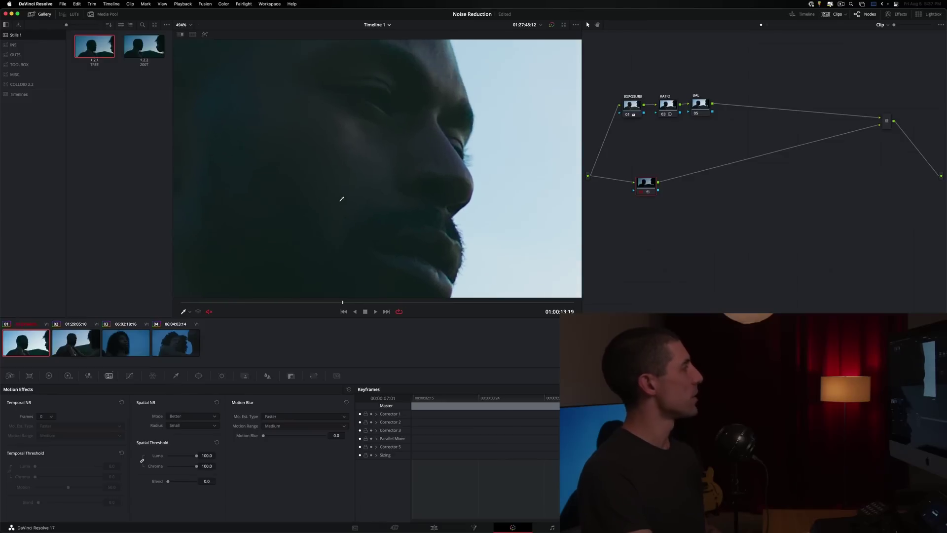
{"action": "key", "text": "space"}
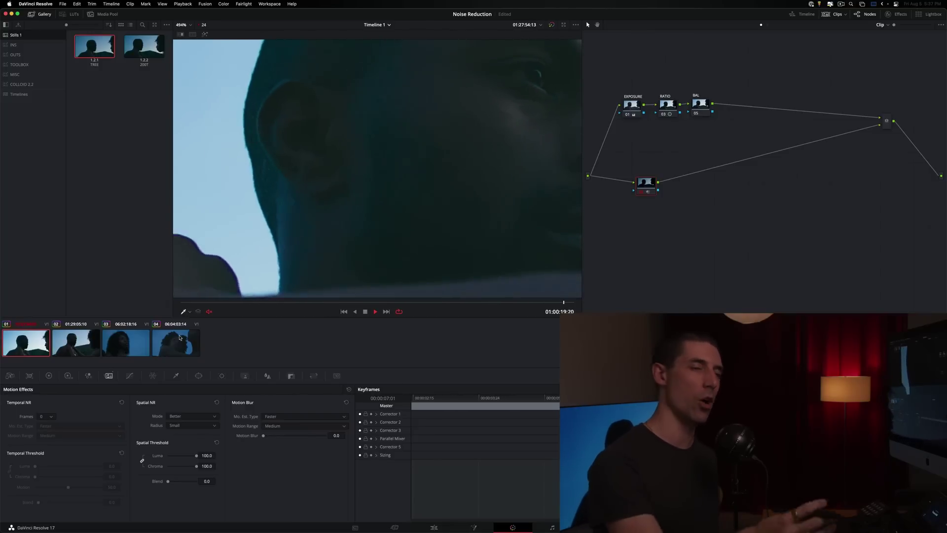
{"action": "key", "text": "space"}
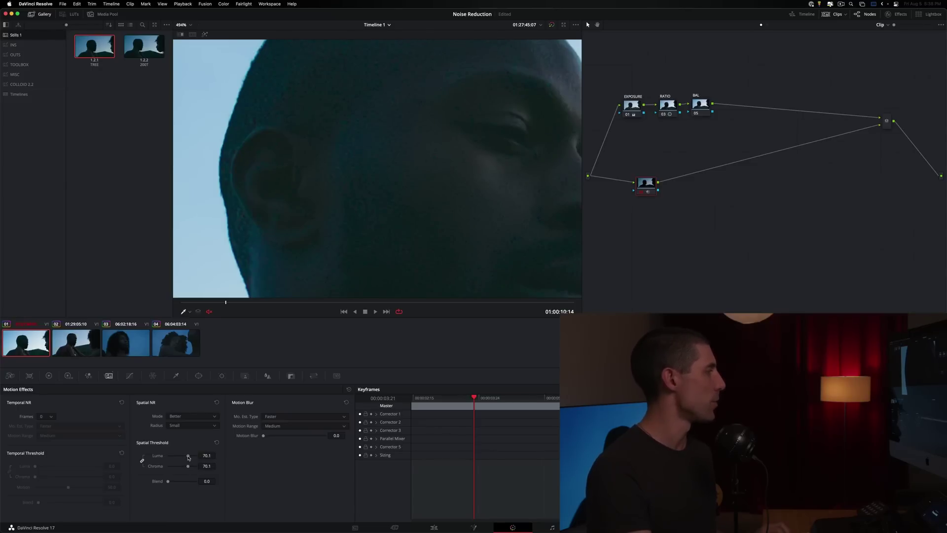
{"action": "key", "text": "space"}
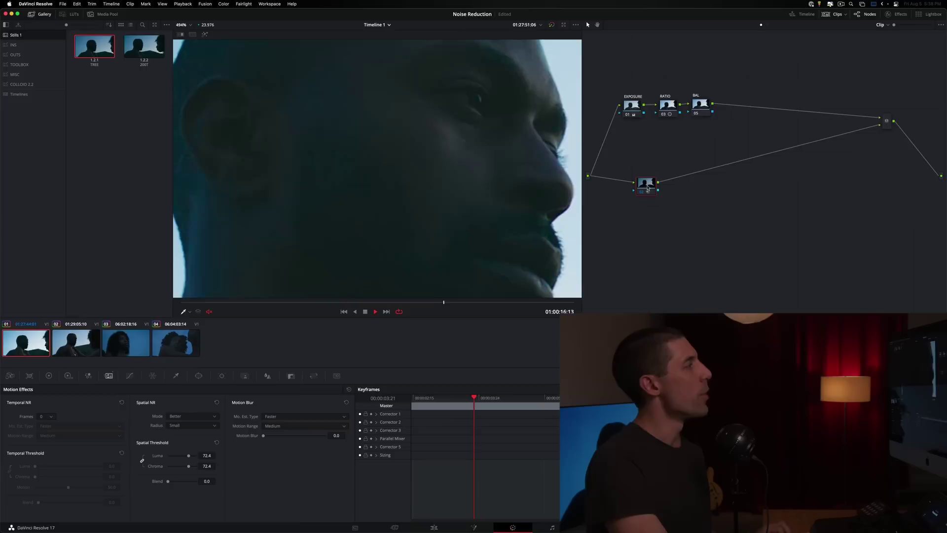
{"action": "key", "text": "space"}
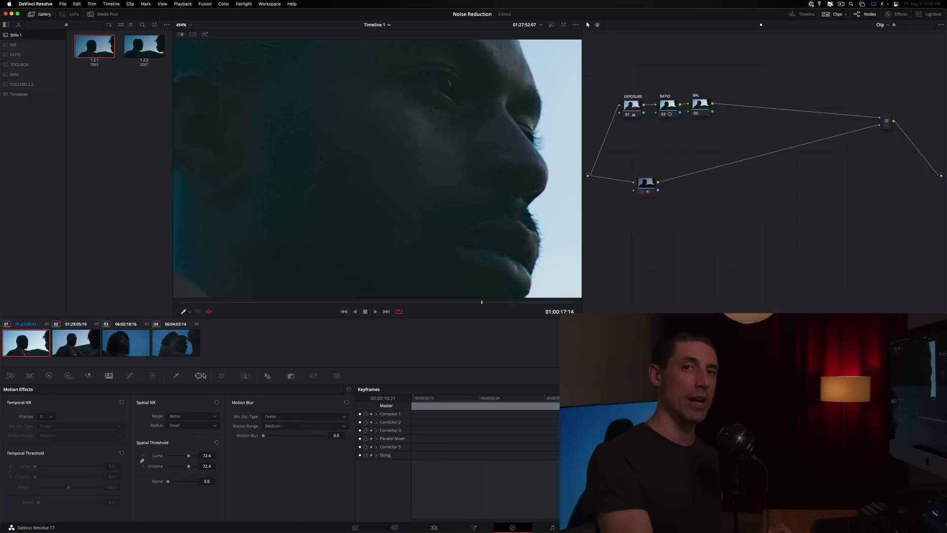
- Sample the face with the Qualifier eyedropper to isolate darker tones: Luminance 0.0–51.9, High Soft 4.0
{"action": "left_click", "coordinate": [177, 377]}
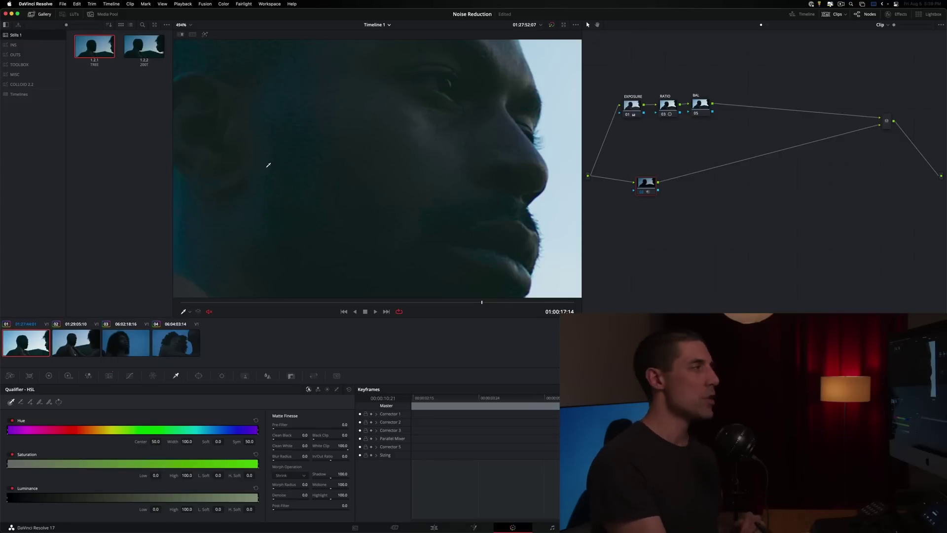
{"action": "scroll", "coordinate": [463, 146], "scroll_direction": "right", "scroll_amount": 5}
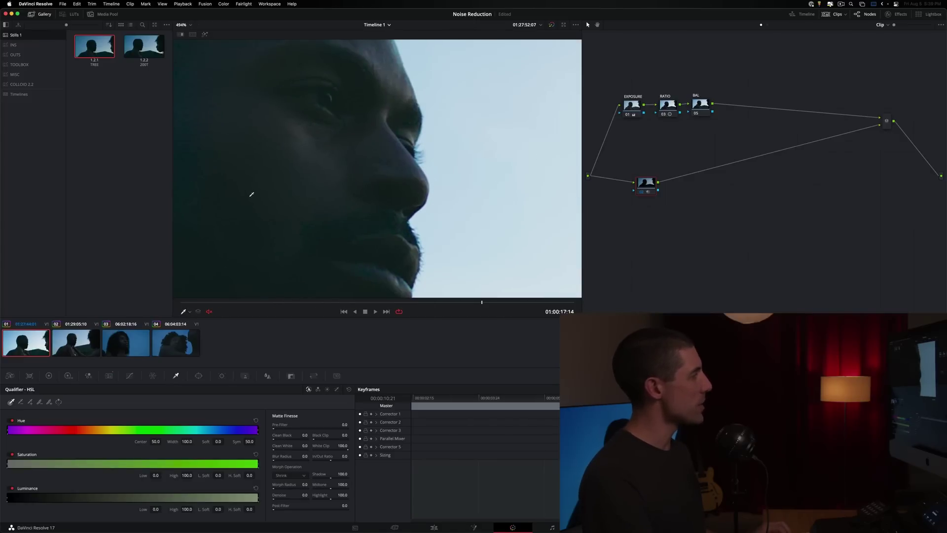
{"action": "scroll", "coordinate": [251, 195], "scroll_direction": "left", "scroll_amount": 3}
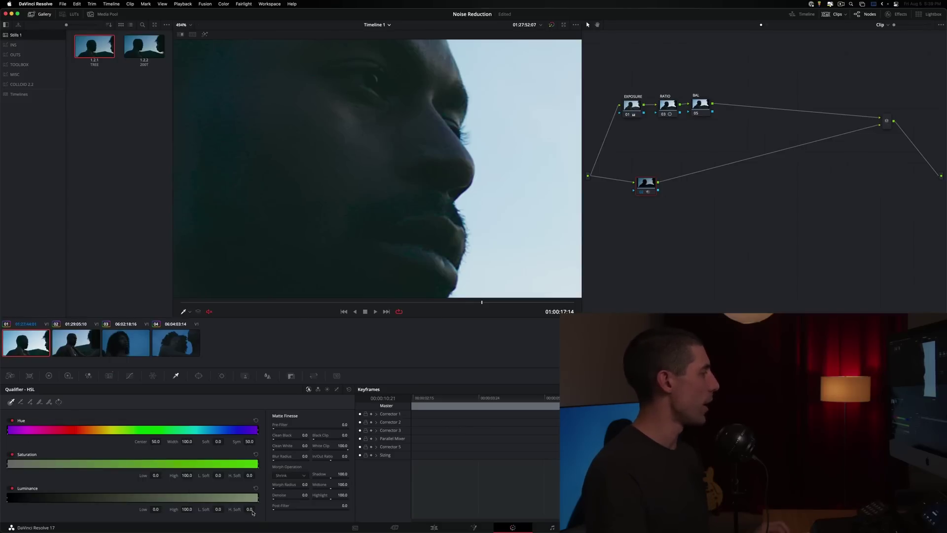
{"action": "left_click", "coordinate": [484, 259]}
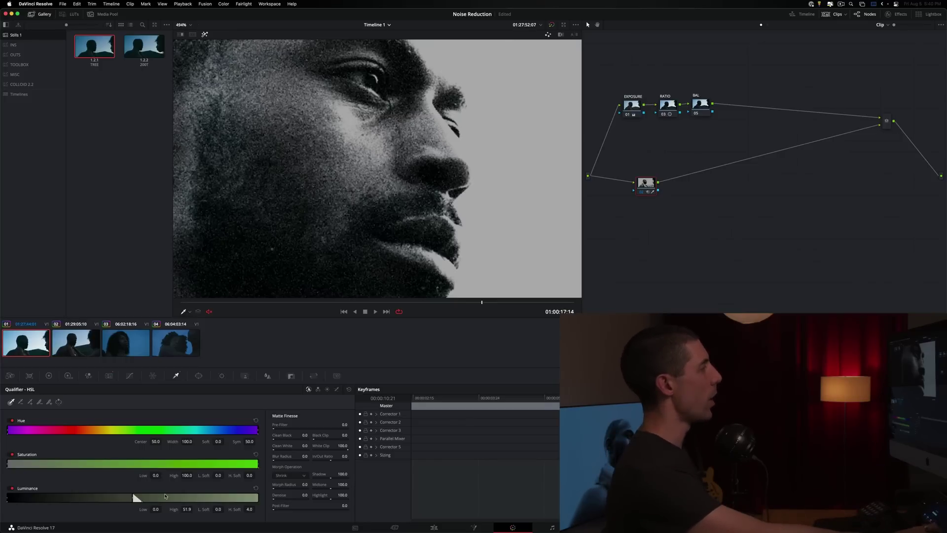
- Leave the matte preview, recheck the noise settings, and raise the Luminance High limit to 53.2
{"action": "key", "text": "shift+h"}
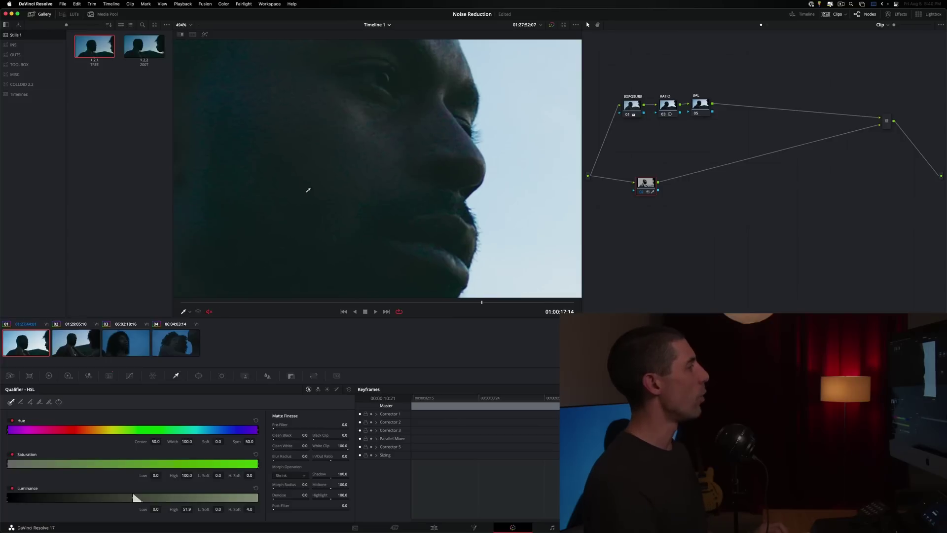
{"action": "left_click", "coordinate": [109, 377]}
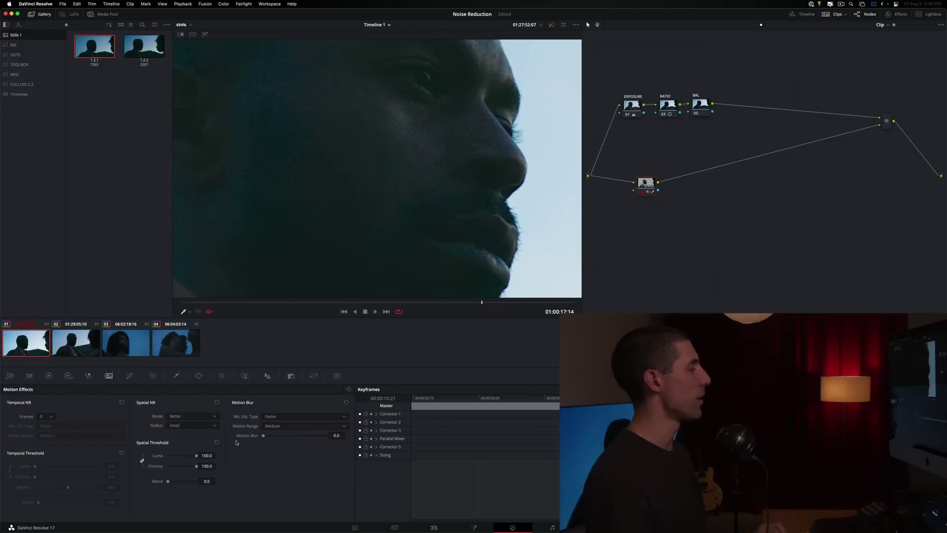
{"action": "left_click", "coordinate": [177, 376]}
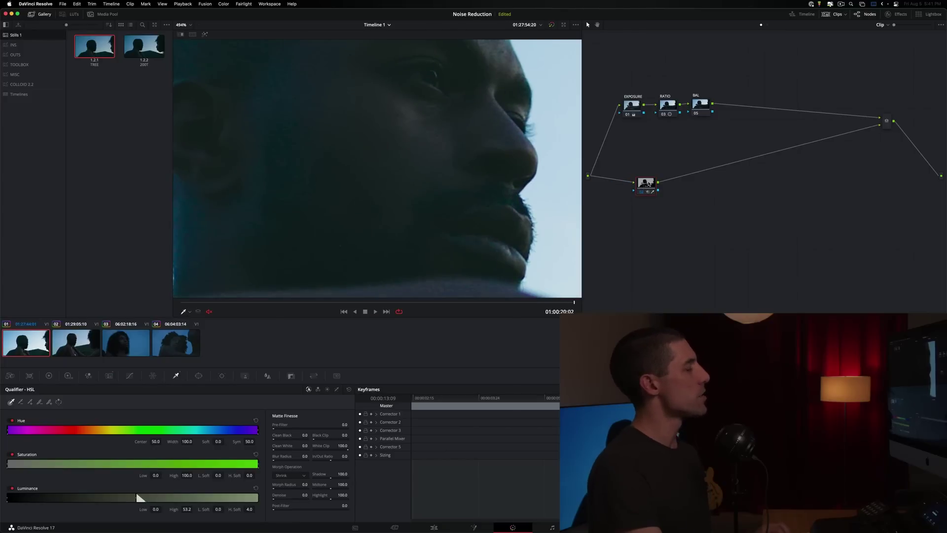
- Reposition the lower node in the Node Editor and bring back the Motion Effects noise-reduction settings
{"action": "left_click_drag", "start_coordinate": [650, 183], "coordinate": [653, 182]}
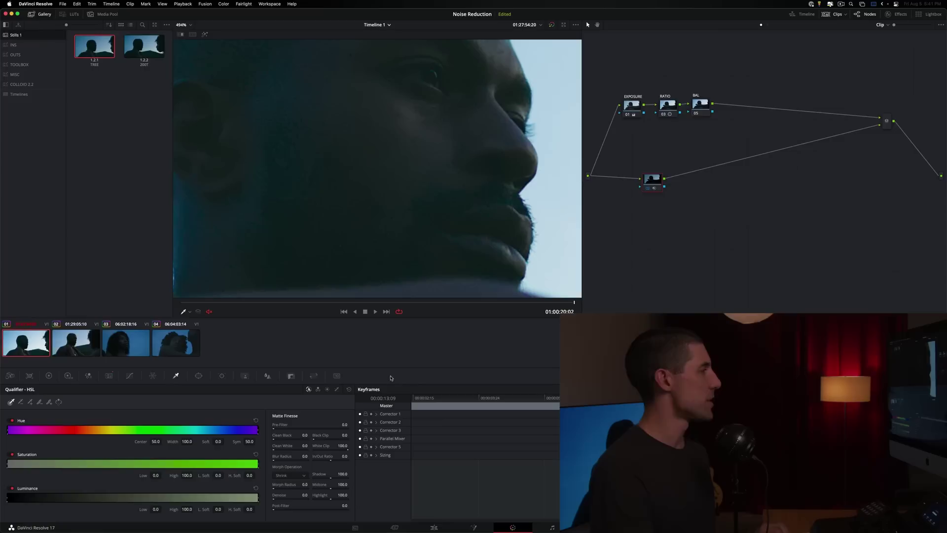
{"action": "left_click_drag", "start_coordinate": [649, 181], "coordinate": [650, 184]}
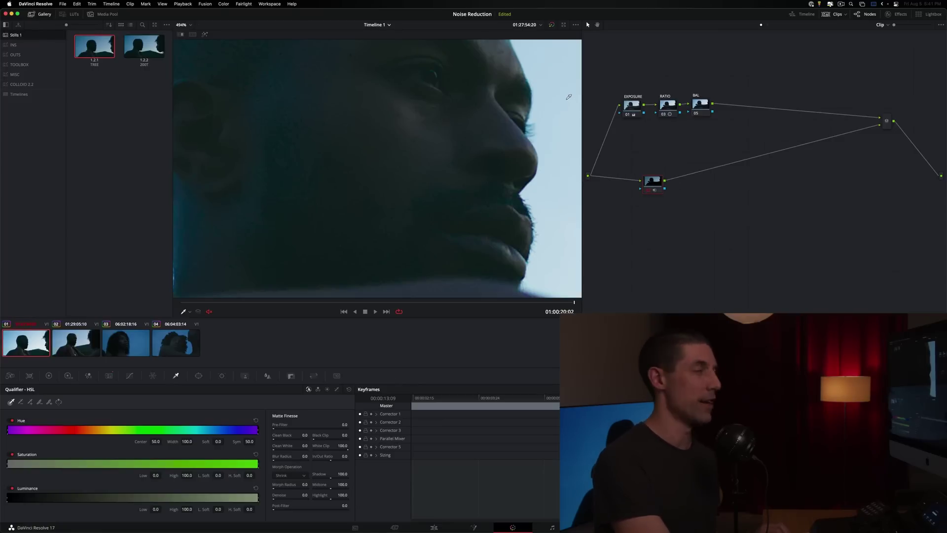
{"action": "left_click", "coordinate": [108, 376]}
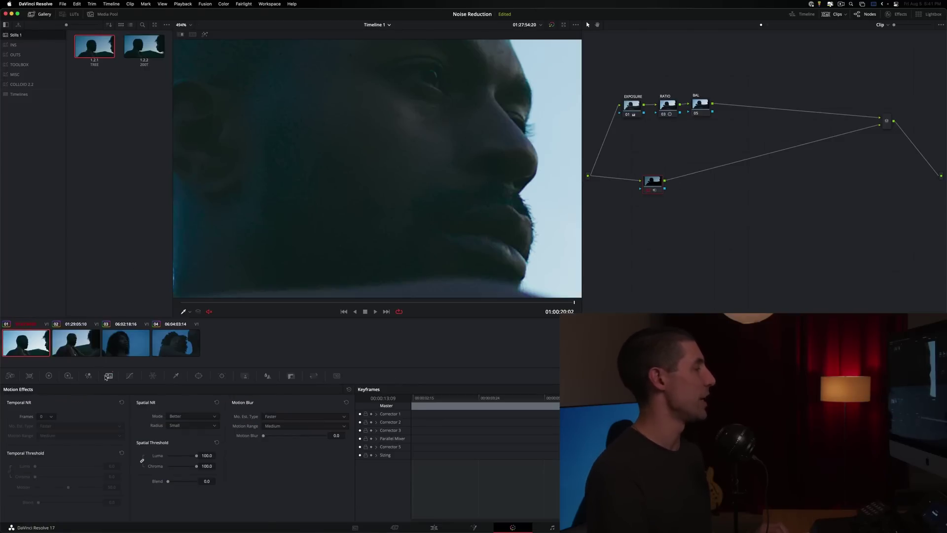
{"action": "left_click_drag", "start_coordinate": [656, 183], "coordinate": [661, 184]}
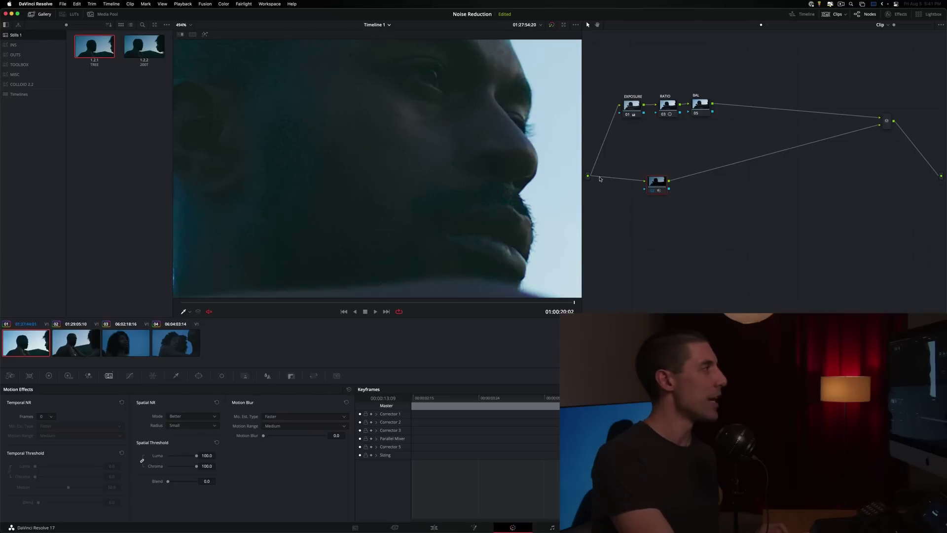
{"action": "left_click_drag", "start_coordinate": [657, 182], "coordinate": [653, 180]}
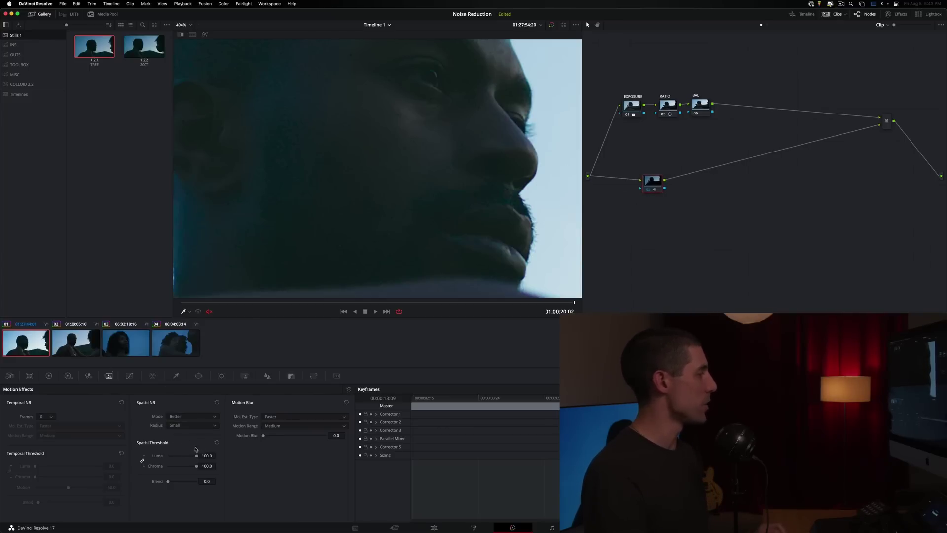
- Add serial node 04 after the lower-branch node and line both nodes up
{"action": "left_click_drag", "start_coordinate": [656, 185], "coordinate": [656, 183]}
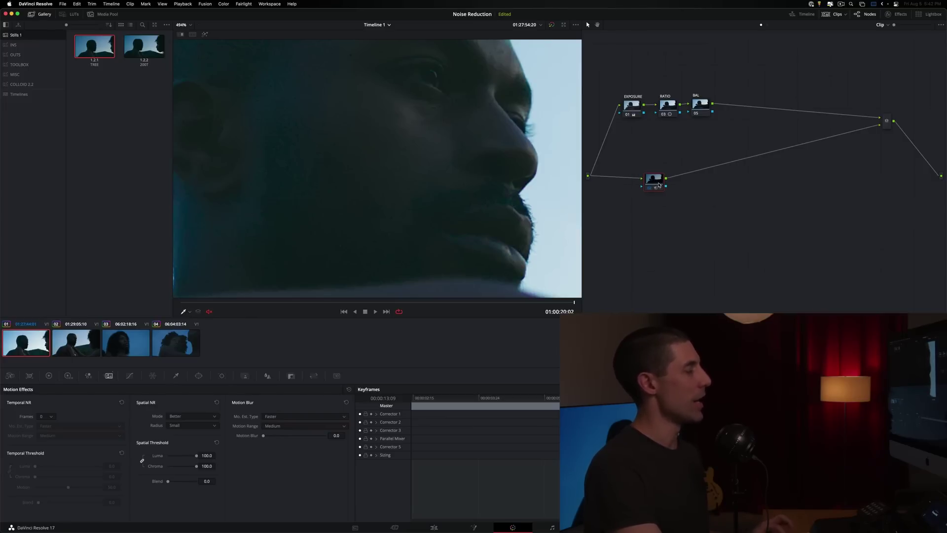
{"action": "key", "text": "alt+s"}
{"action": "left_click_drag", "start_coordinate": [687, 183], "coordinate": [689, 183]}
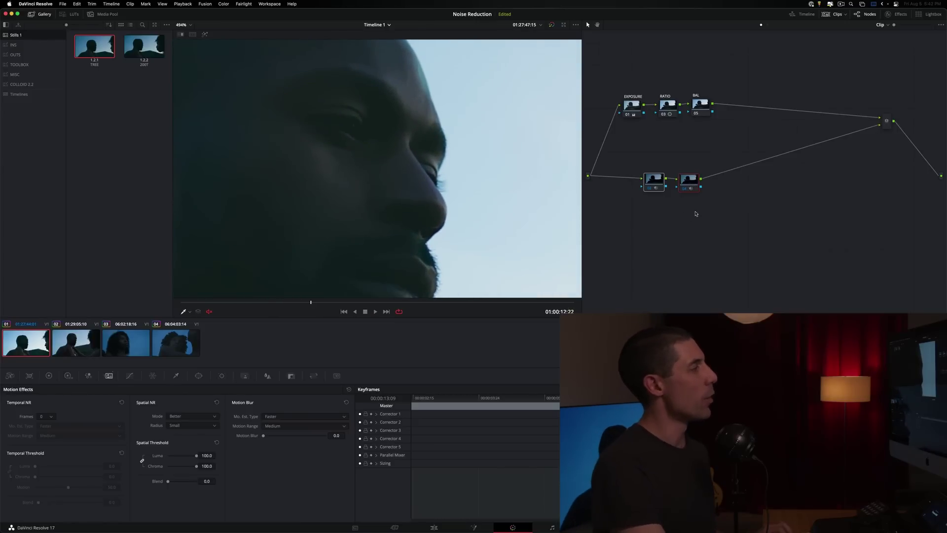
- Add serial node 06 after node 04, apply gallery still 1.2.2's grain grade, and show its Film Grain settings
{"action": "left_click_drag", "start_coordinate": [691, 187], "coordinate": [696, 184]}
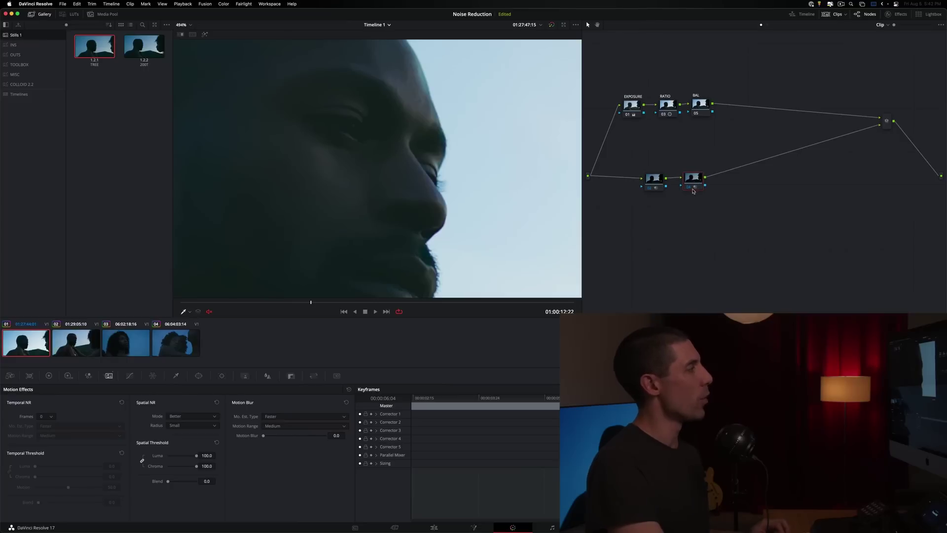
{"action": "key", "text": "alt+s"}
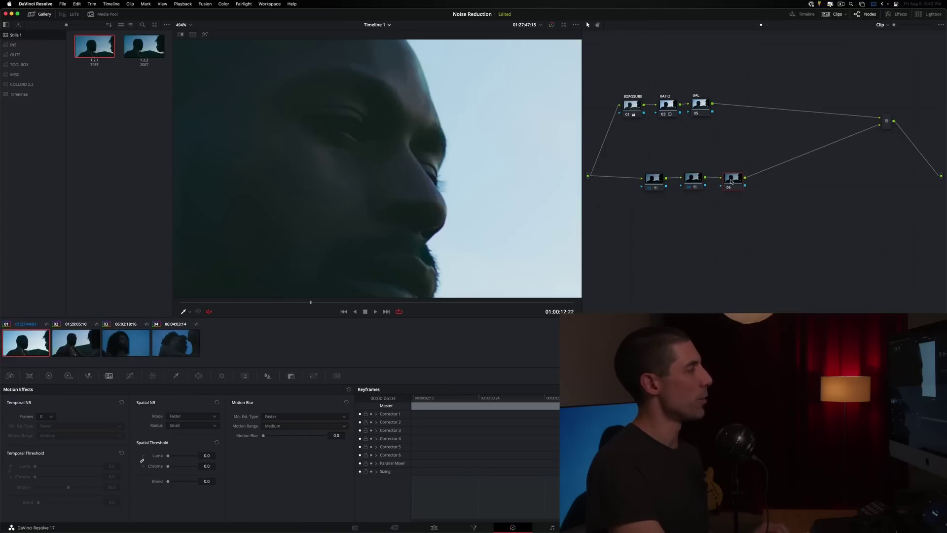
{"action": "left_click_drag", "start_coordinate": [731, 182], "coordinate": [732, 180]}
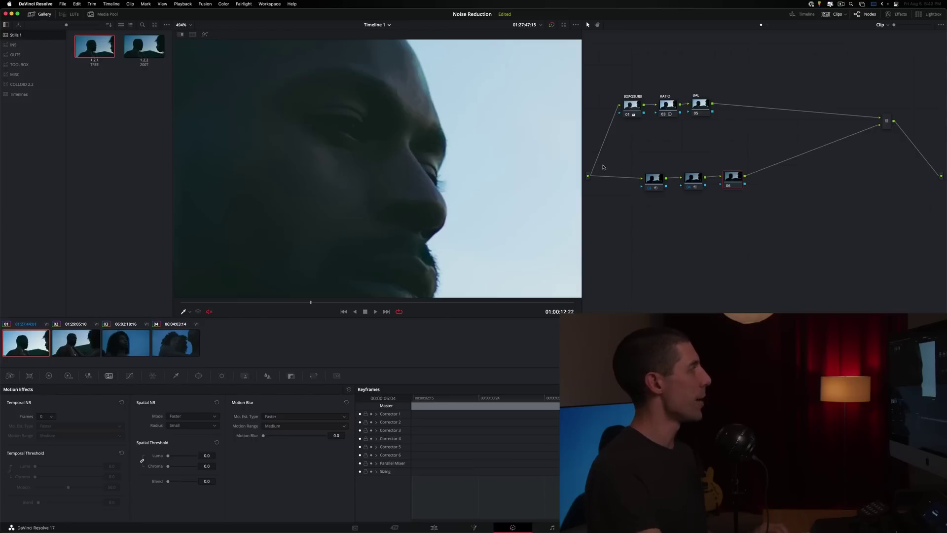
{"action": "left_click_drag", "start_coordinate": [153, 41], "coordinate": [733, 187]}
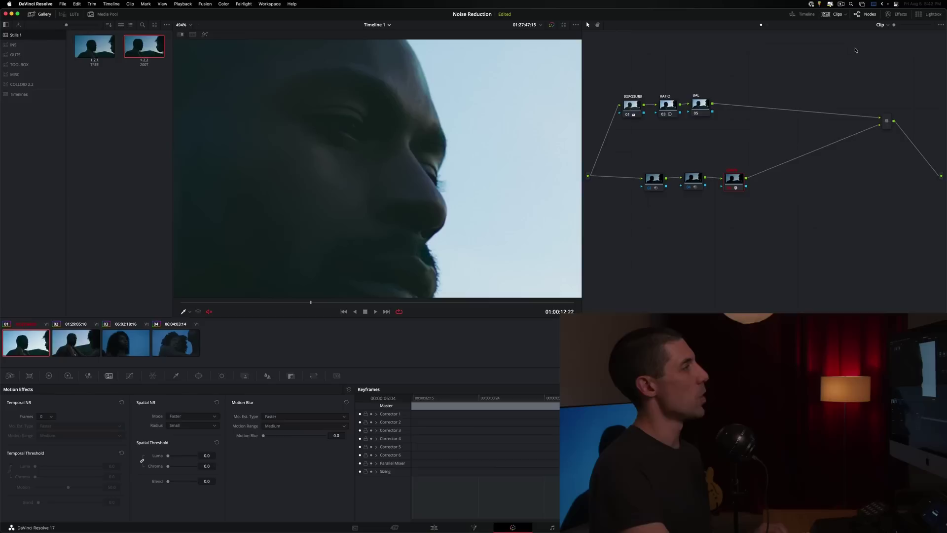
{"action": "left_click", "coordinate": [897, 16]}
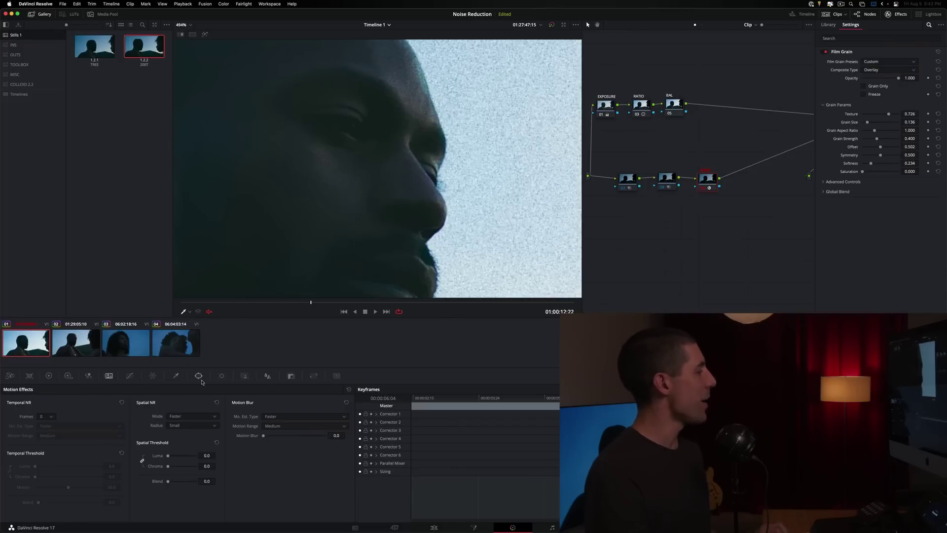
- Qualify the grain node to darker tones with Luminance High near 55, then review playback
{"action": "left_click", "coordinate": [175, 376]}
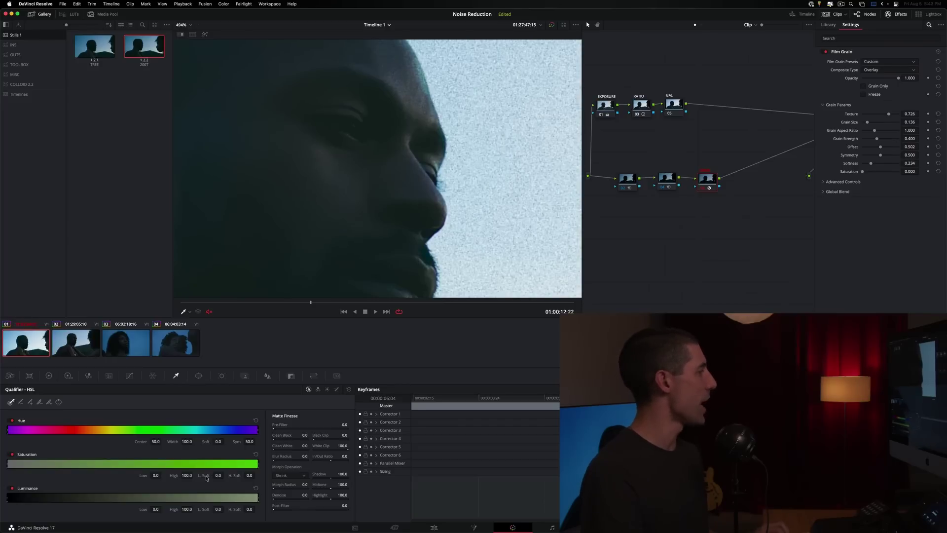
{"action": "left_click_drag", "start_coordinate": [257, 498], "coordinate": [247, 498]}
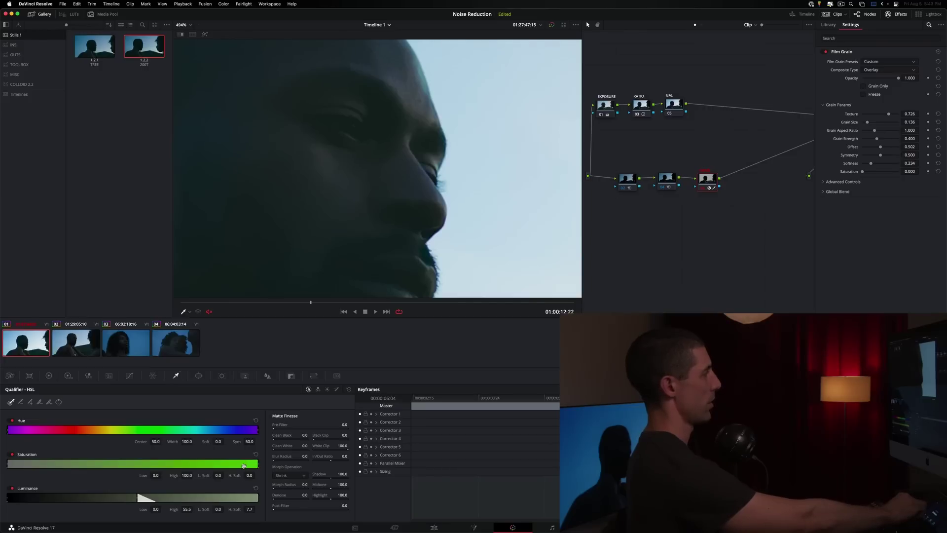
{"action": "key", "text": "space"}
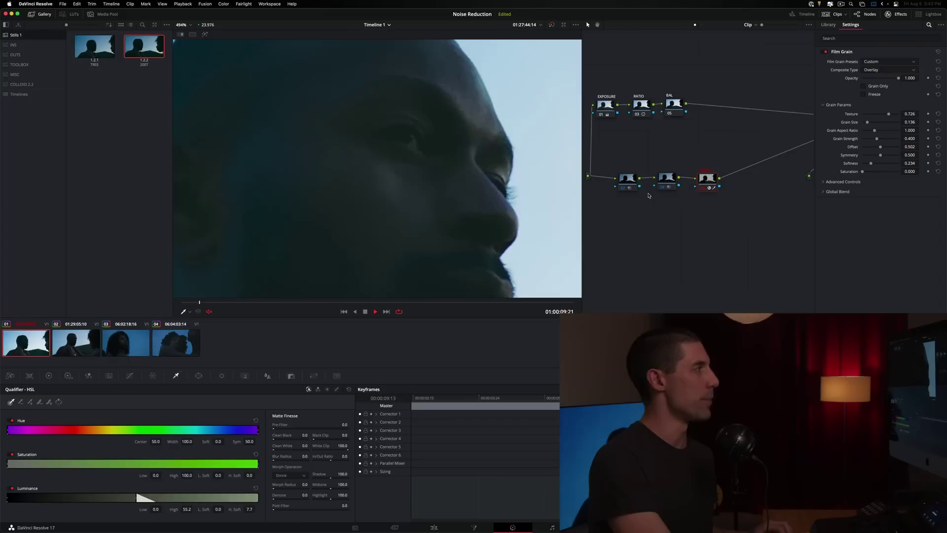
{"action": "key", "text": "space"}
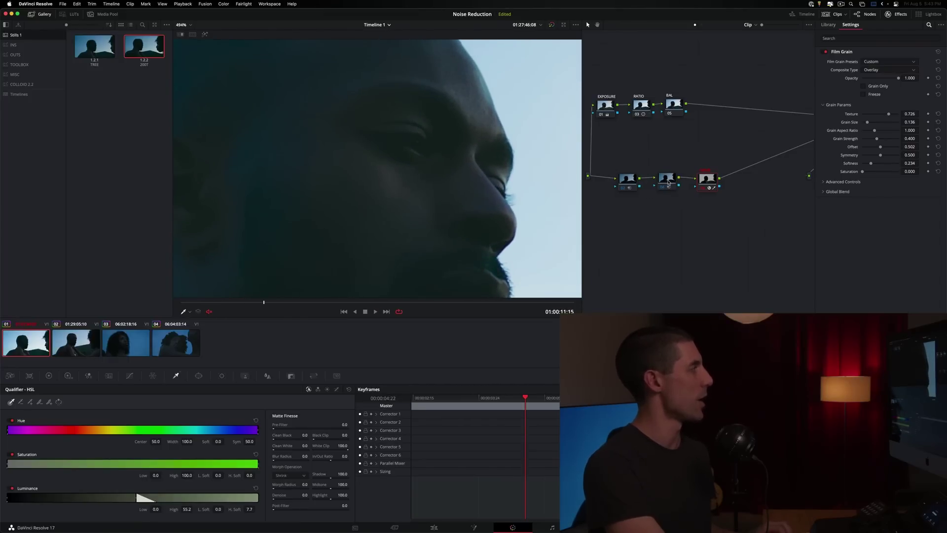
- Show the middle node's noise reduction settings (Luma and Chroma 33) and review the shot in playback
{"action": "left_click", "coordinate": [666, 181]}
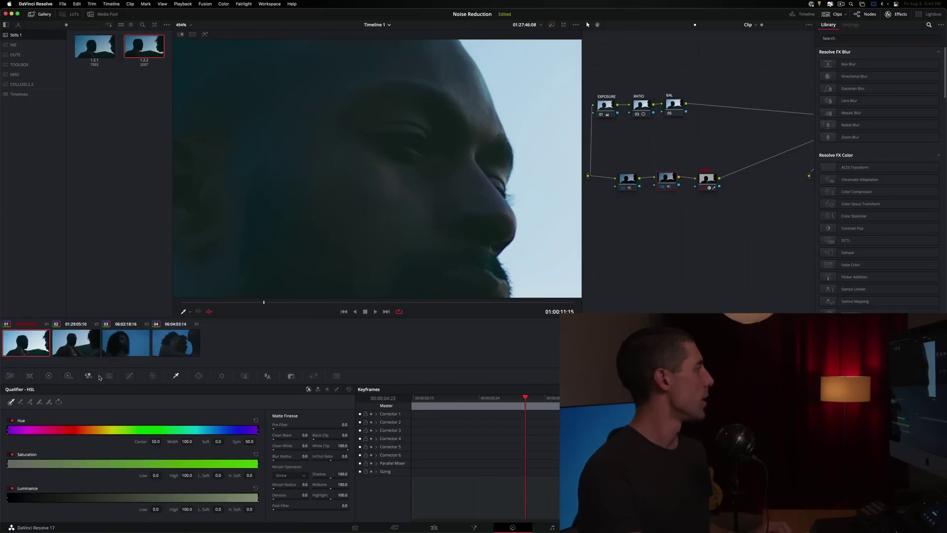
{"action": "left_click", "coordinate": [109, 376]}
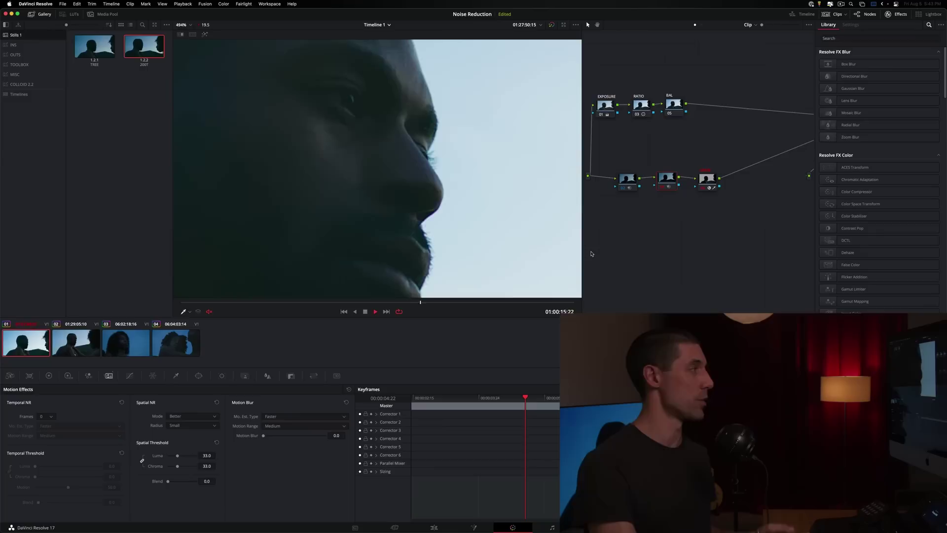
{"action": "key", "text": "space"}
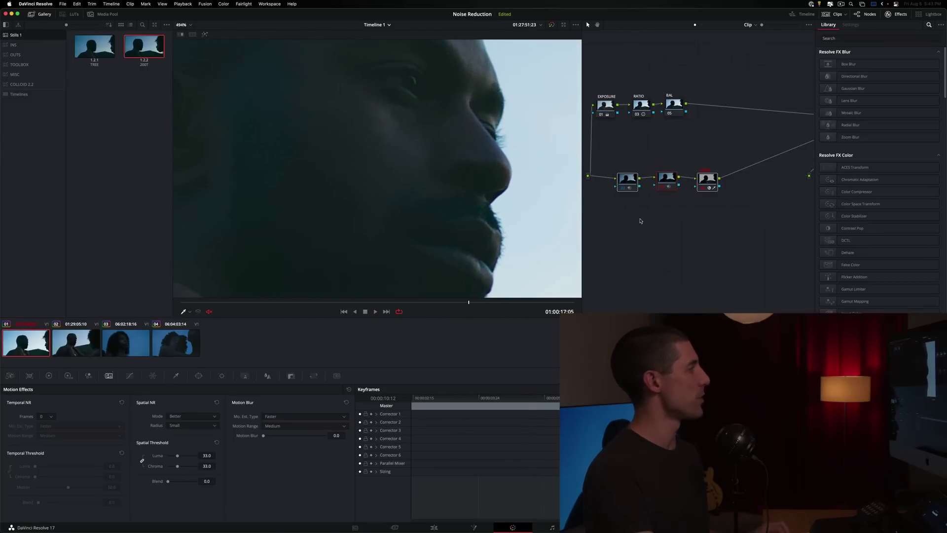
{"action": "key", "text": "space"}
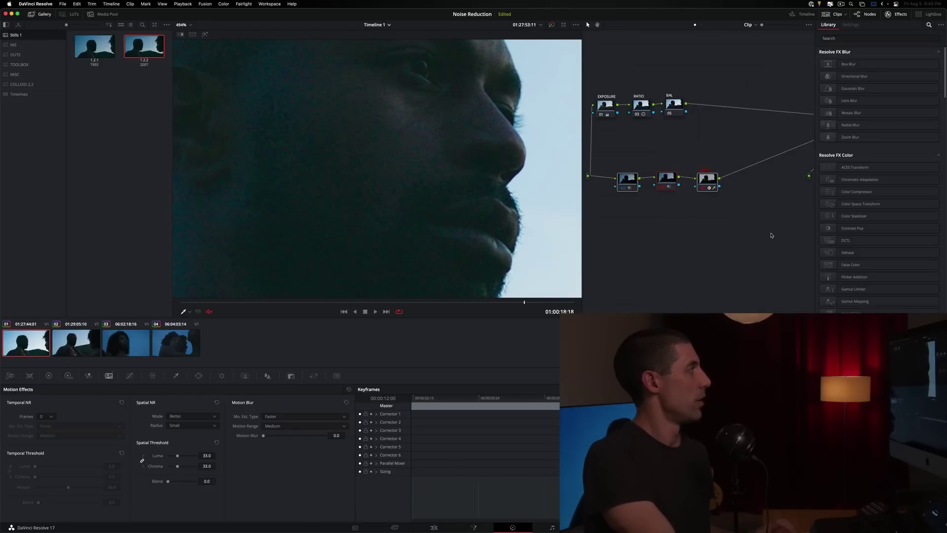
{"action": "key", "text": "space"}
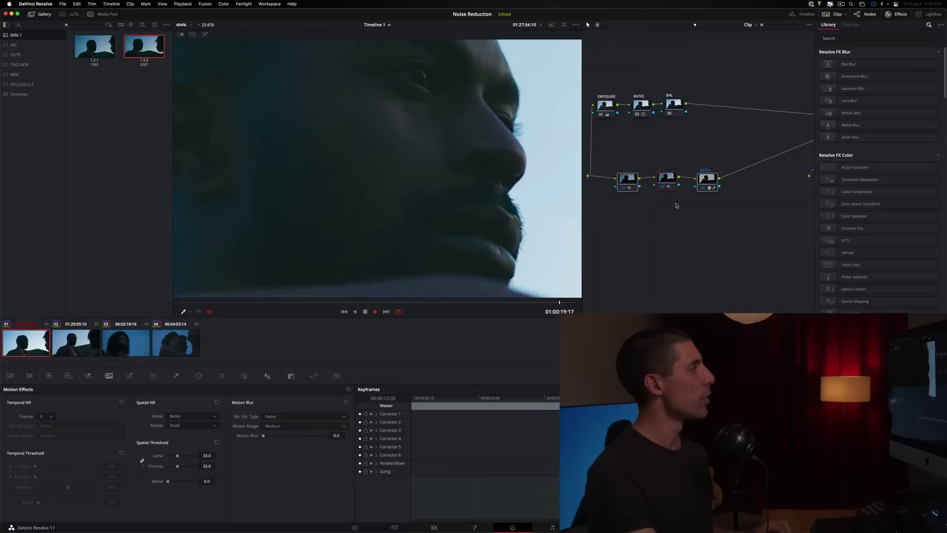
- Select the GRAIN node so its Film Grain settings appear
{"action": "left_click", "coordinate": [716, 184]}
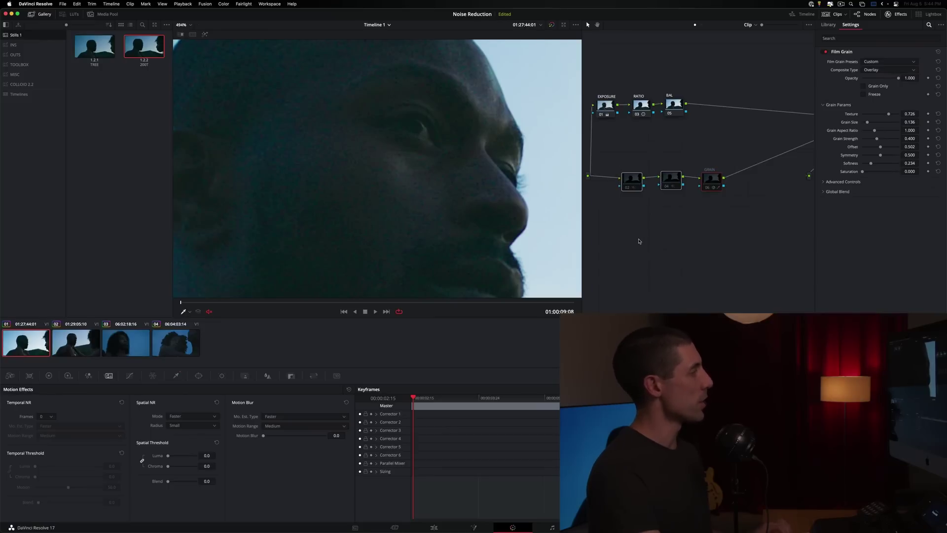
{"action": "key", "text": "space"}
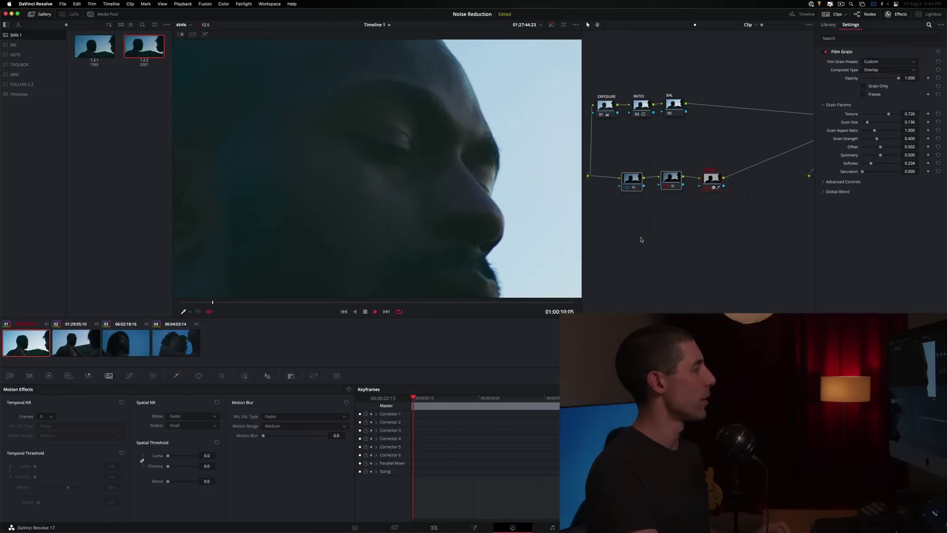